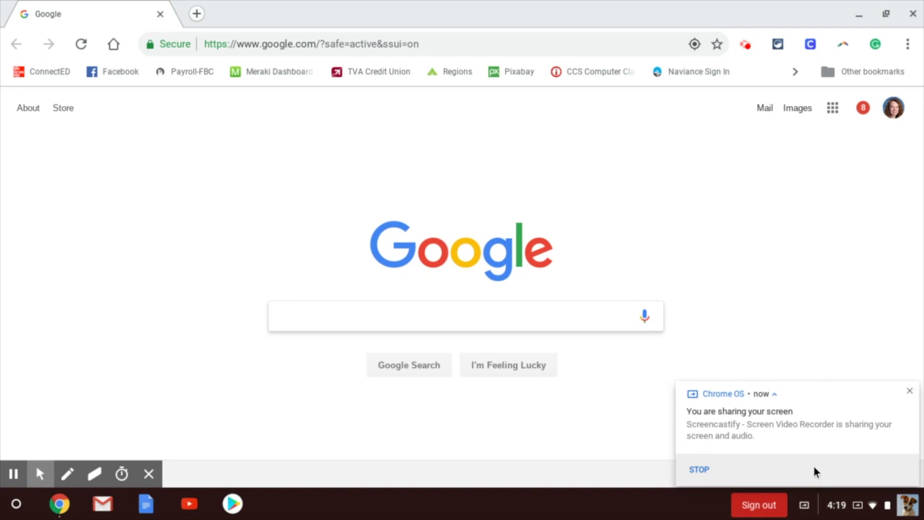
Step: Open system Settings from the status tray and expand Advanced to browse privacy, passwords and languages
click(910, 508)
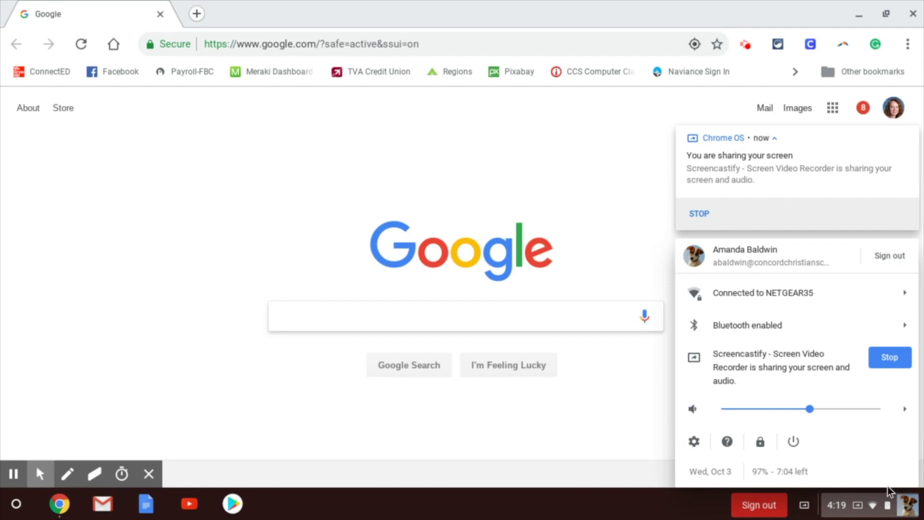
click(693, 442)
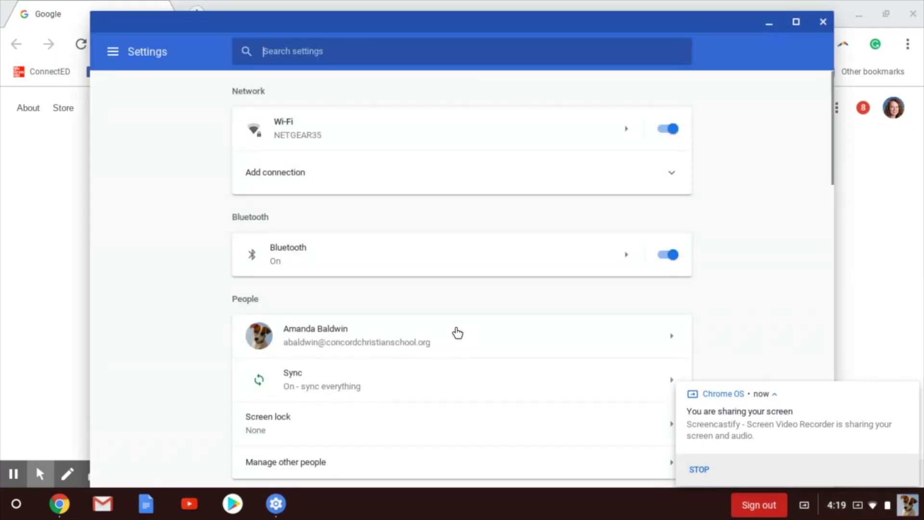
scroll(419, 309, down, 20)
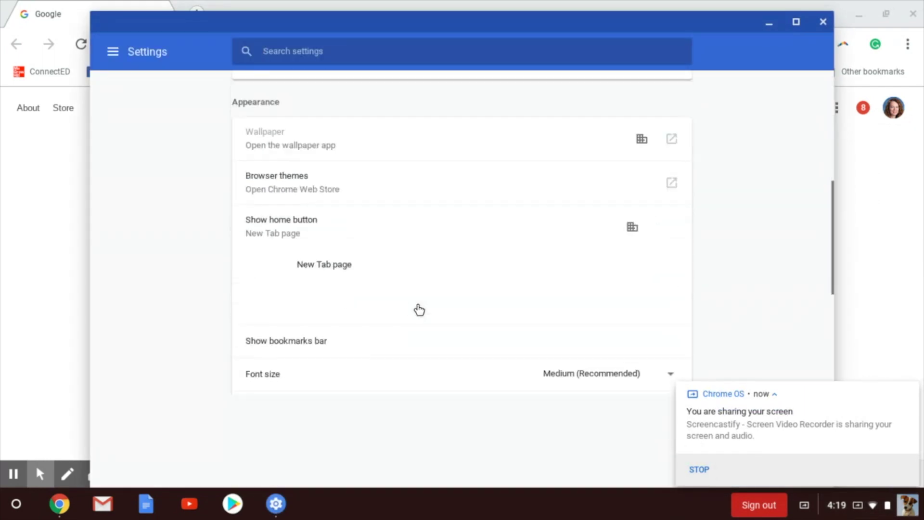
scroll(419, 309, down, 3)
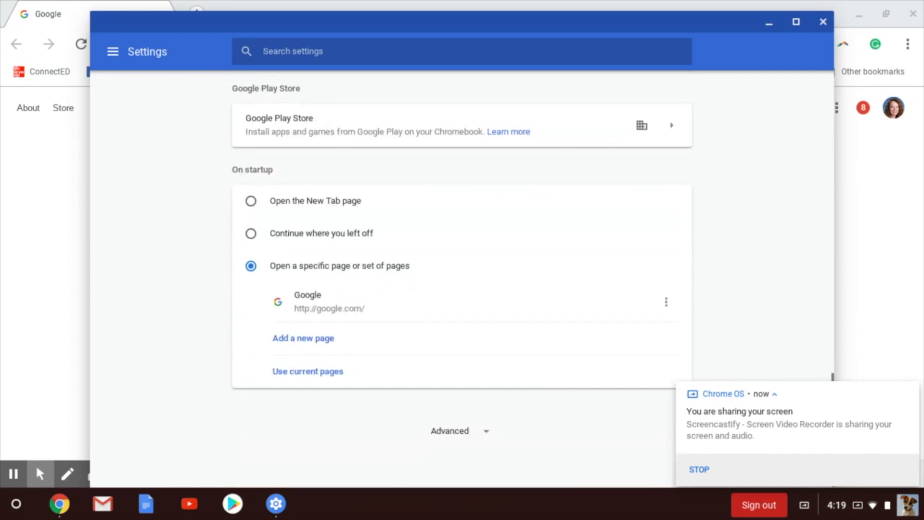
click(457, 431)
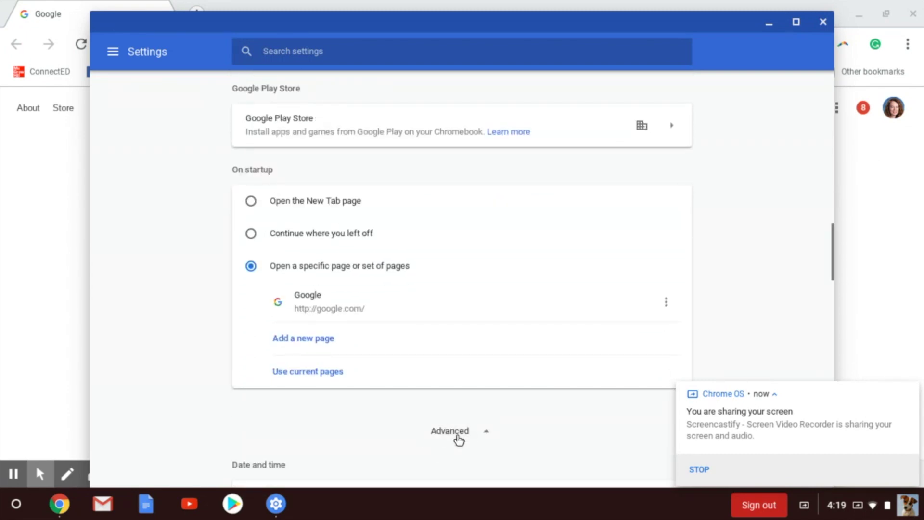
scroll(459, 440, down, 15)
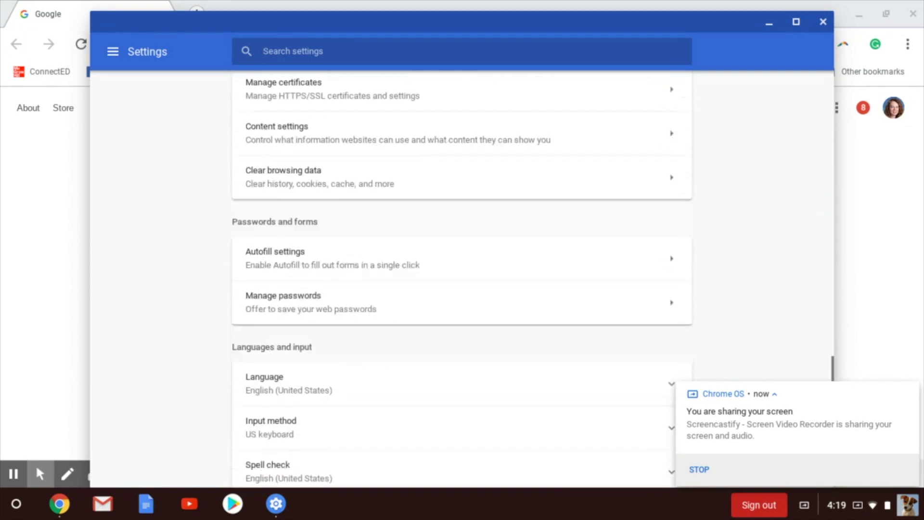
scroll(429, 398, down, 2)
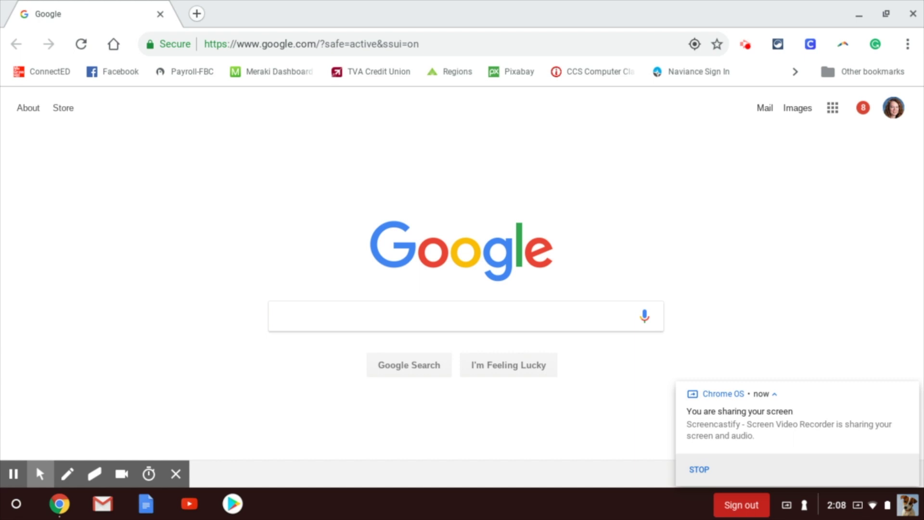
Step: Reopen system Settings from the status tray and scroll down to the People section
click(906, 508)
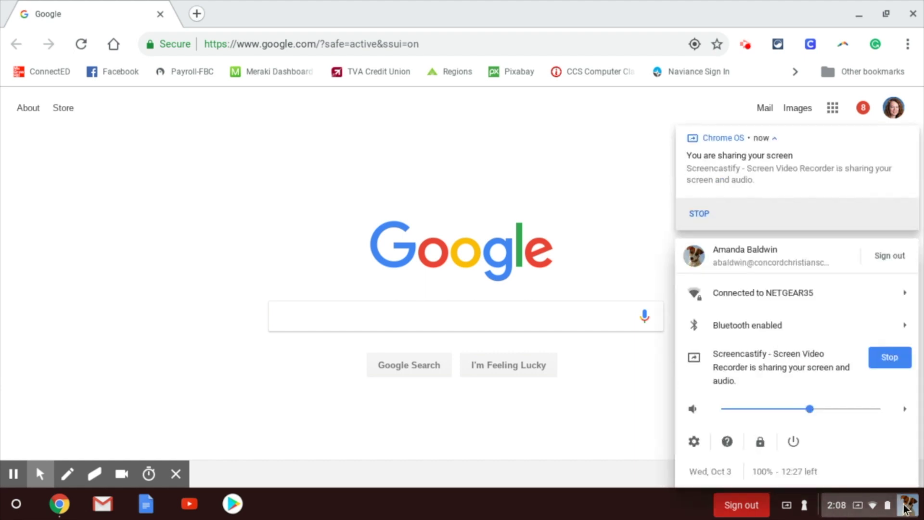
click(693, 442)
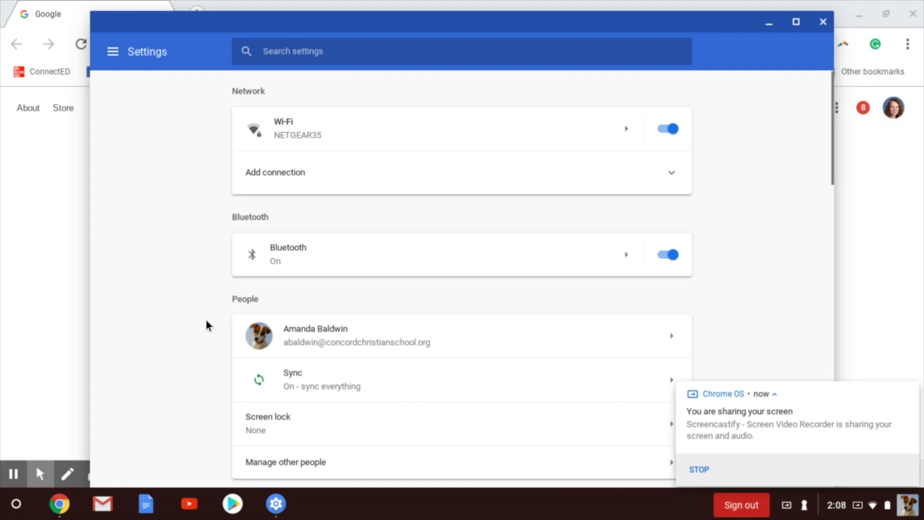
scroll(206, 320, down, 3)
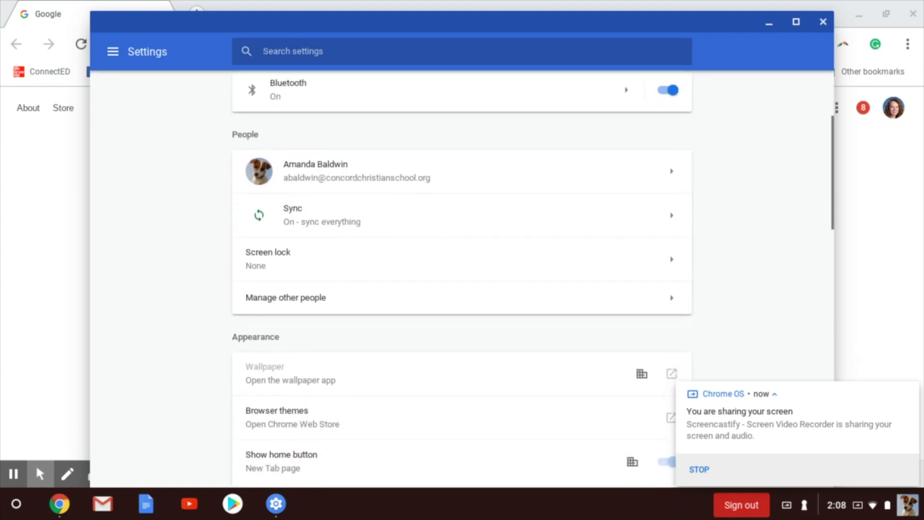
Step: Open the Manage other people page under People in Settings
click(276, 300)
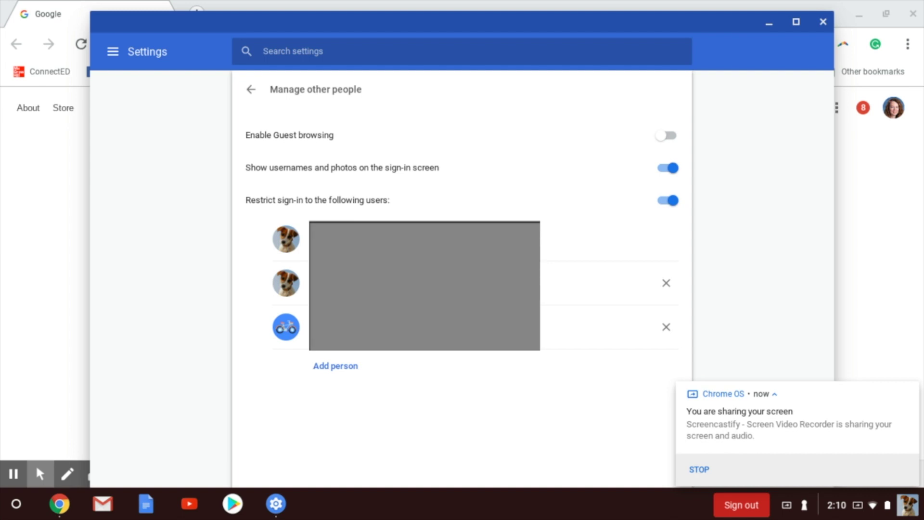
Step: Add a new person to the sign-in list using the child's school e-mail address
click(350, 367)
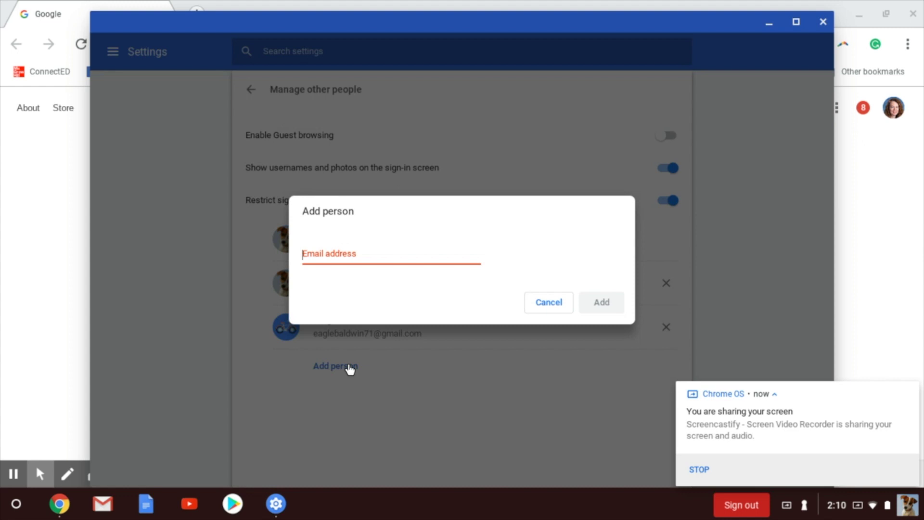
key(ctrl+v)
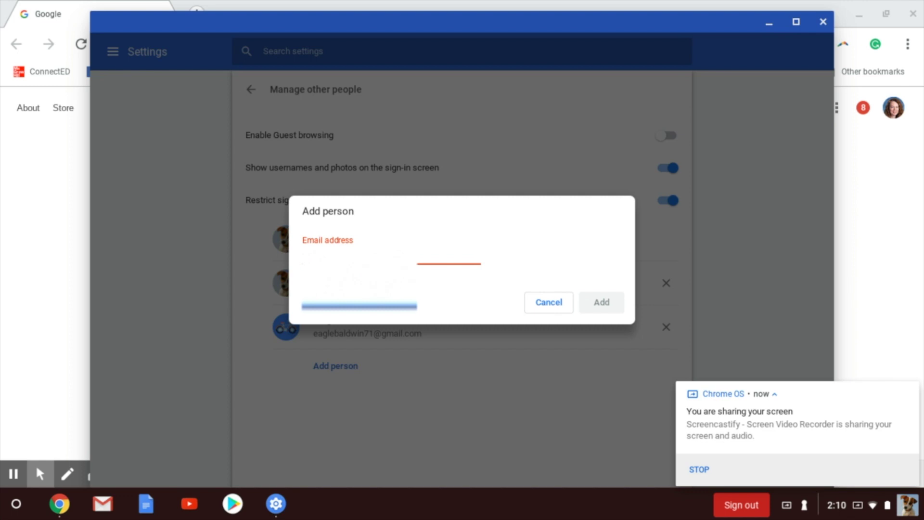
text(chool.org)
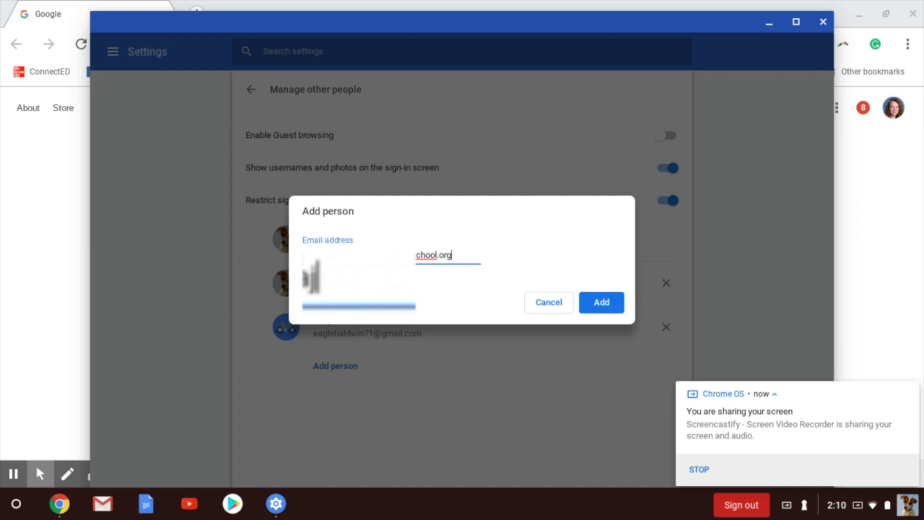
click(601, 303)
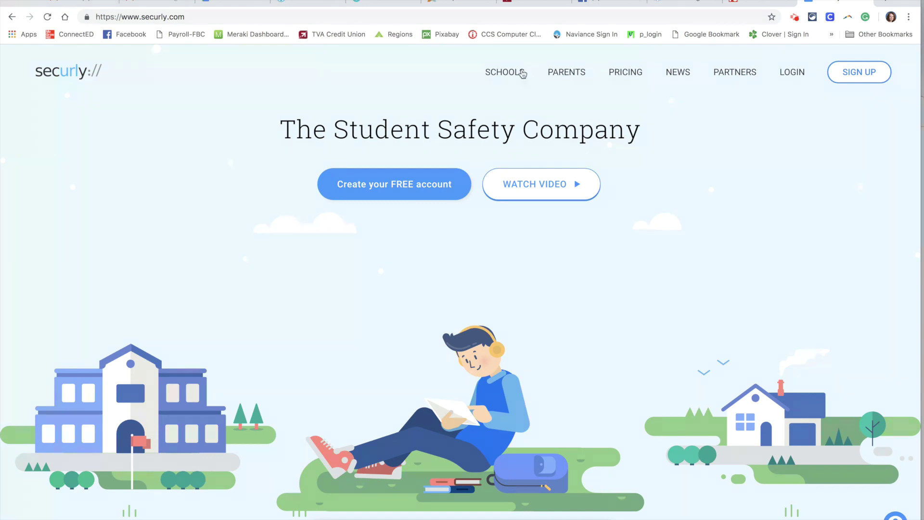
Step: Switch to the PCMag tab and scroll through its 2018 parental control comparison chart
click(765, 2)
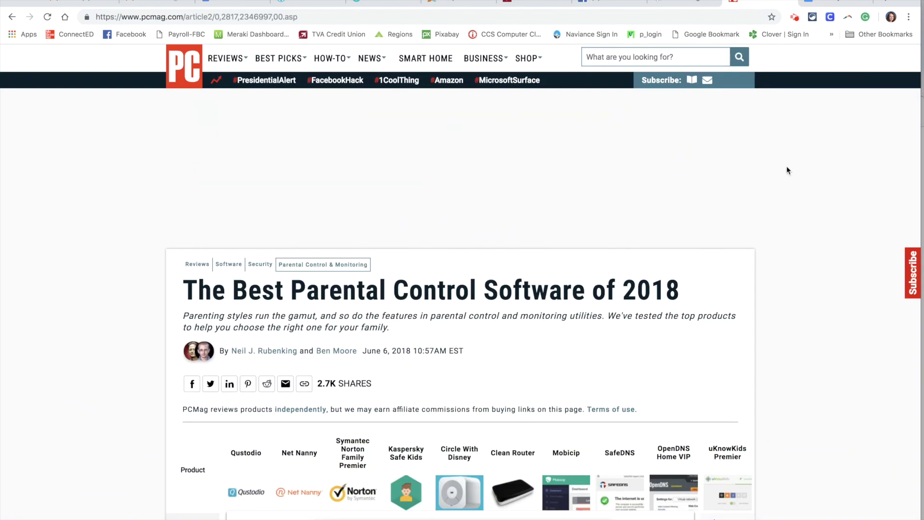
scroll(786, 170, down, 2)
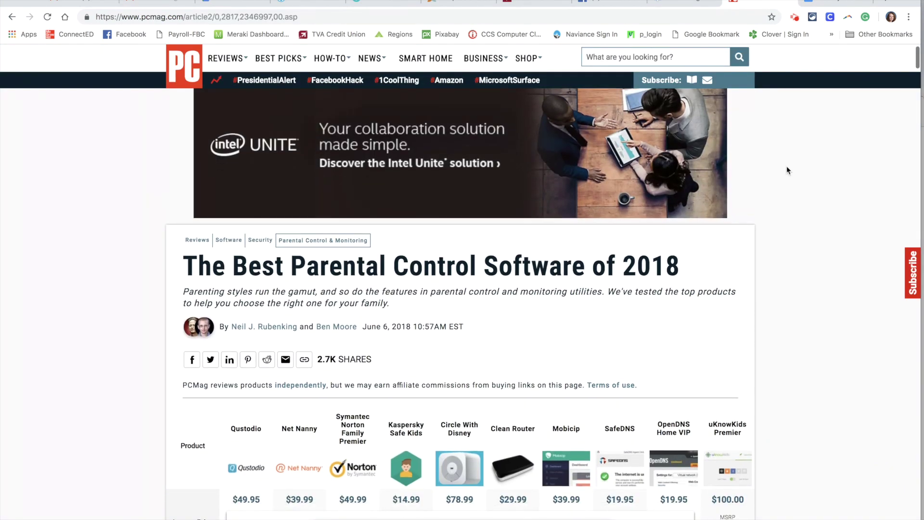
scroll(787, 171, down, 3)
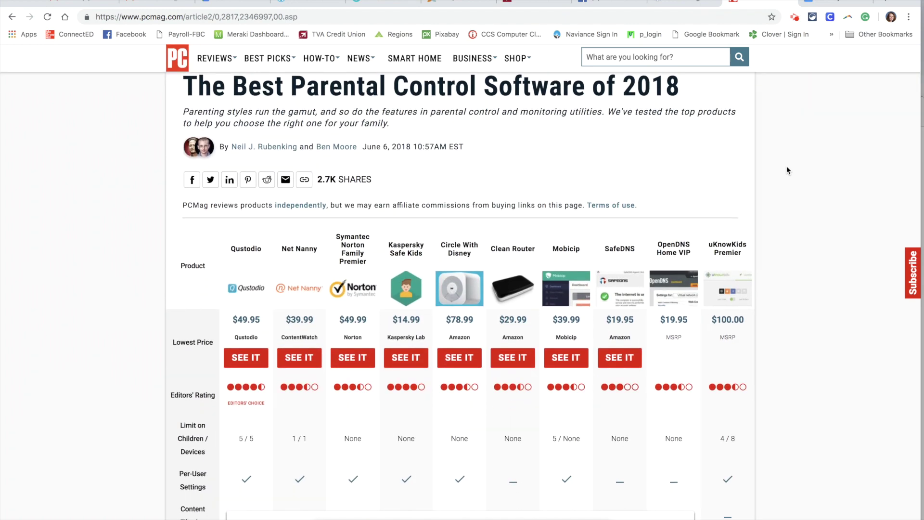
scroll(786, 170, down, 3)
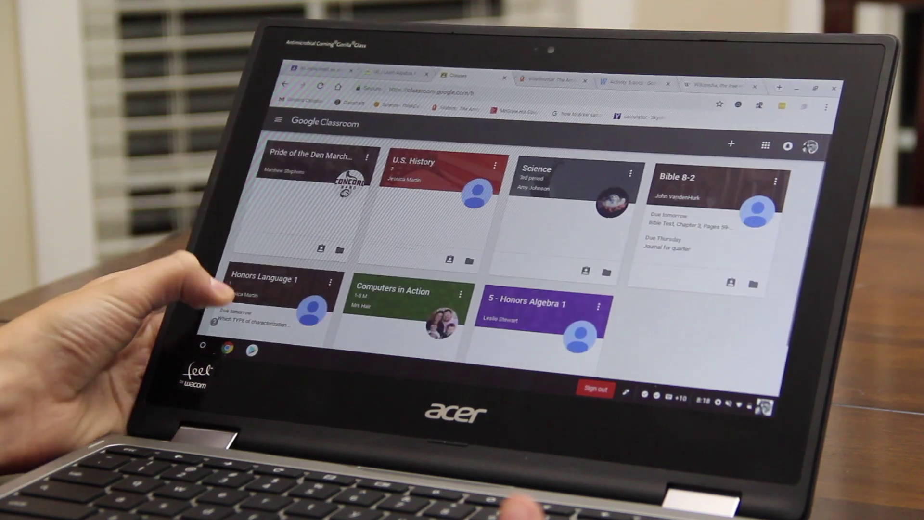
Step: Open the U.S. History 7 class stream, scroll through it, then return to the class list
scroll(231, 270, down, 3)
scroll(231, 250, up, 3)
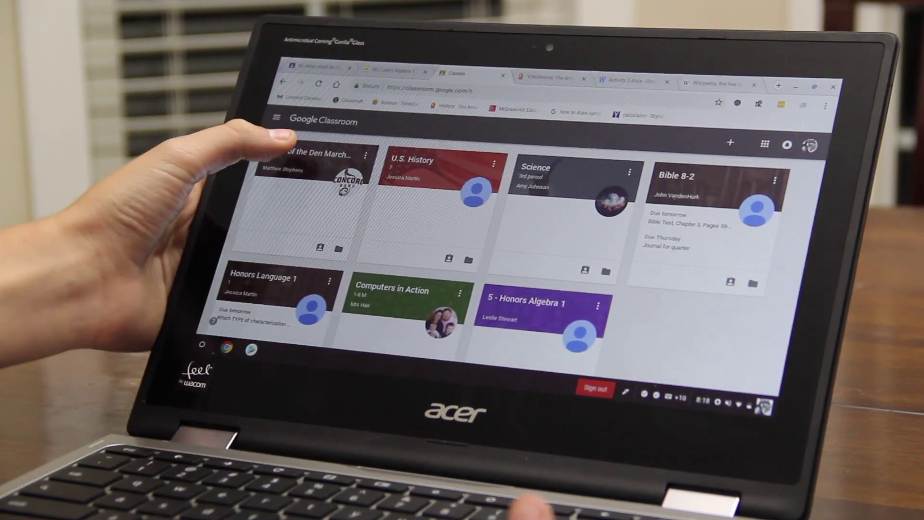
click(413, 164)
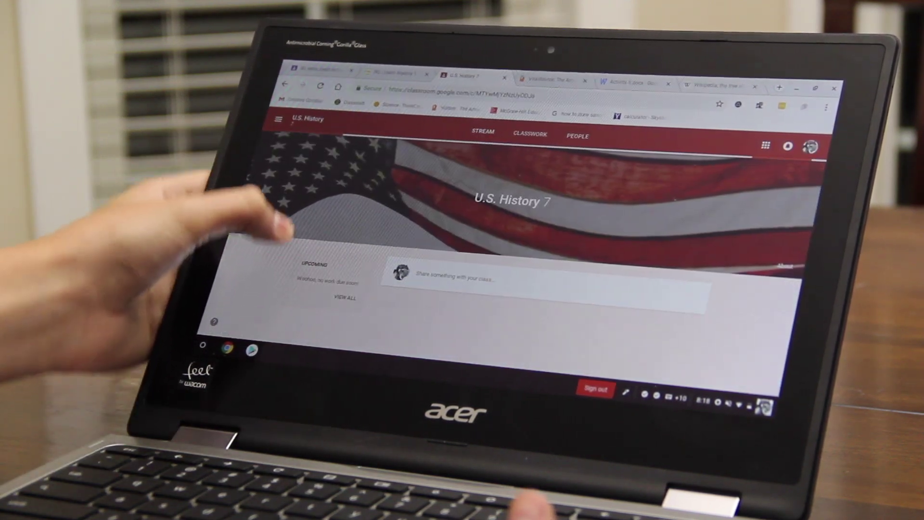
scroll(481, 241, down, 5)
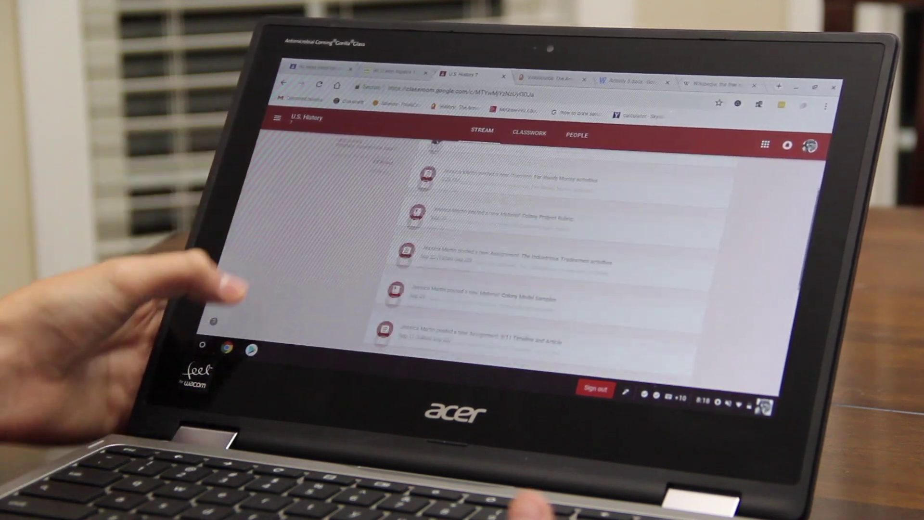
scroll(481, 240, up, 5)
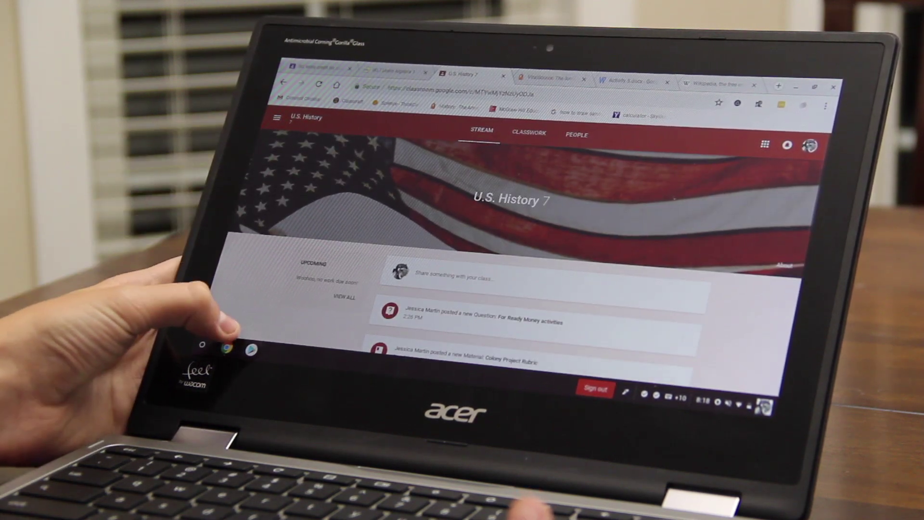
scroll(231, 284, down, 1)
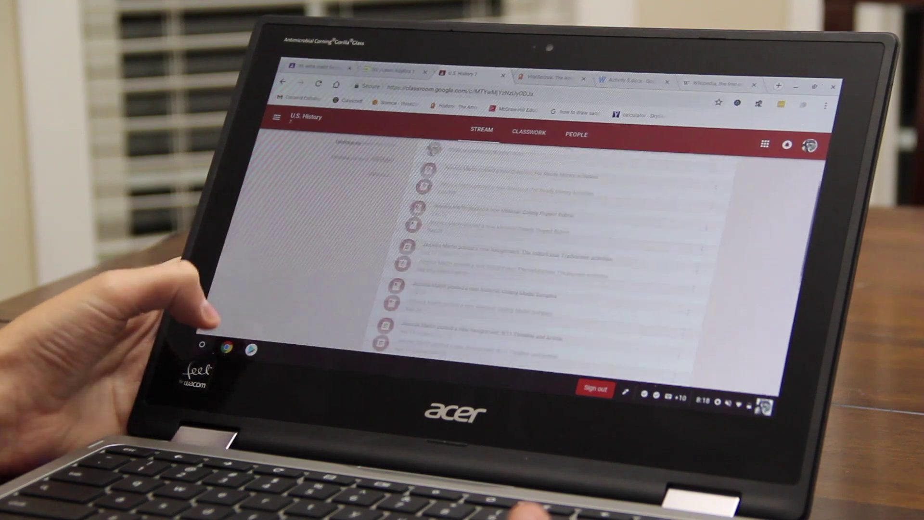
scroll(289, 241, up, 3)
scroll(289, 241, down, 3)
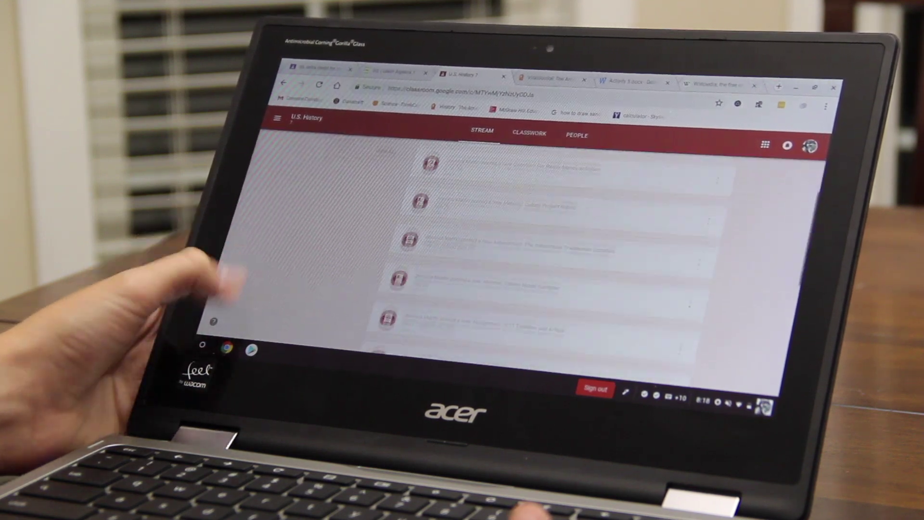
scroll(289, 240, up, 3)
scroll(289, 241, down, 4)
scroll(250, 262, up, 5)
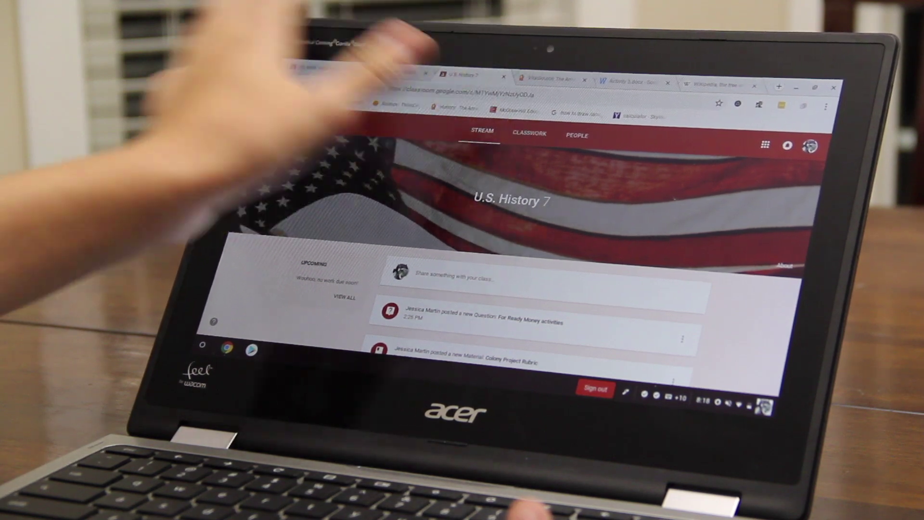
click(283, 82)
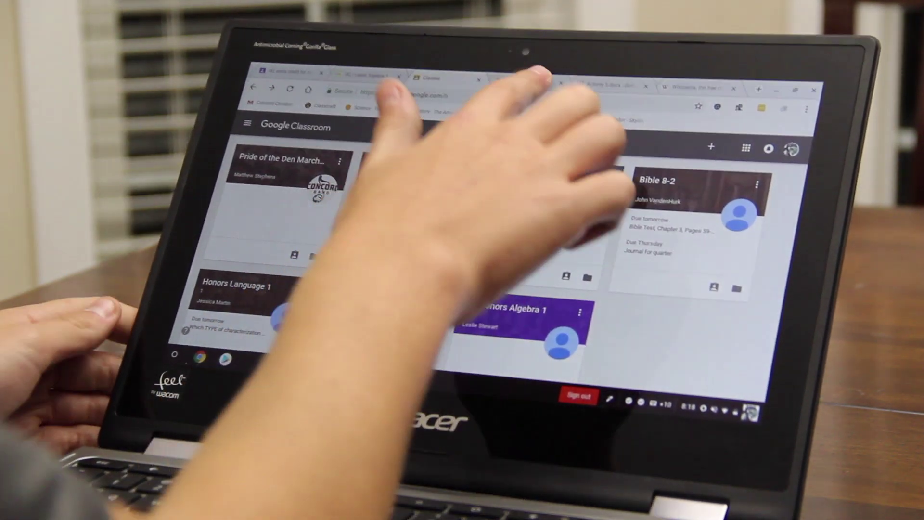
click(548, 76)
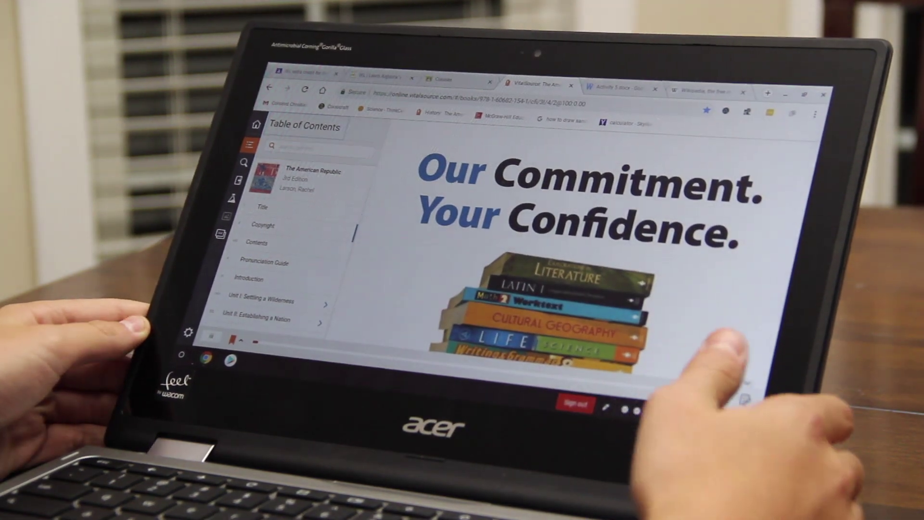
Step: In The American Republic, open the Pronunciation Guide, then Chapter 23's Consequences of the New Deal
drag(732, 351, 753, 310)
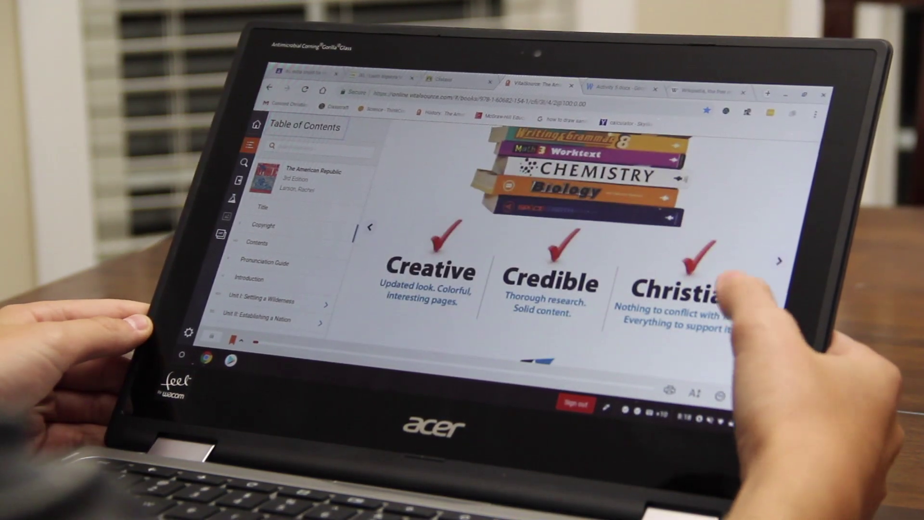
click(257, 244)
click(264, 262)
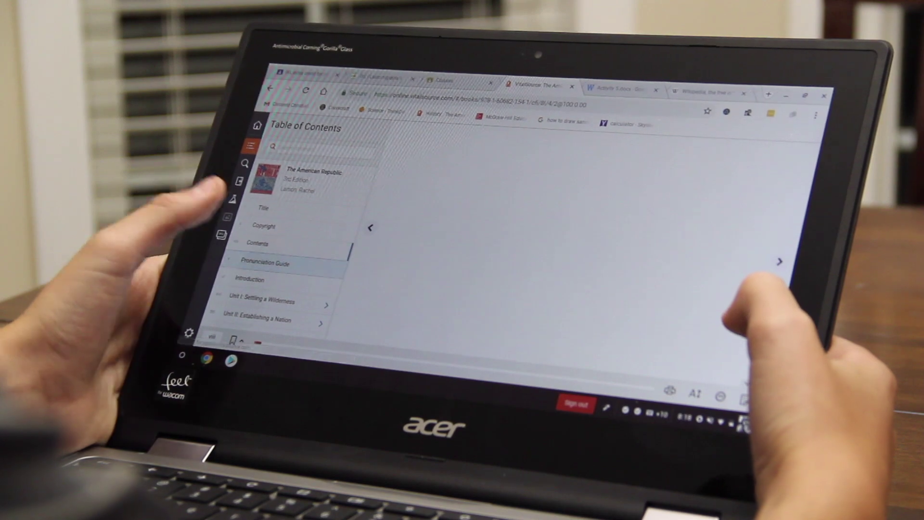
drag(227, 294, 229, 224)
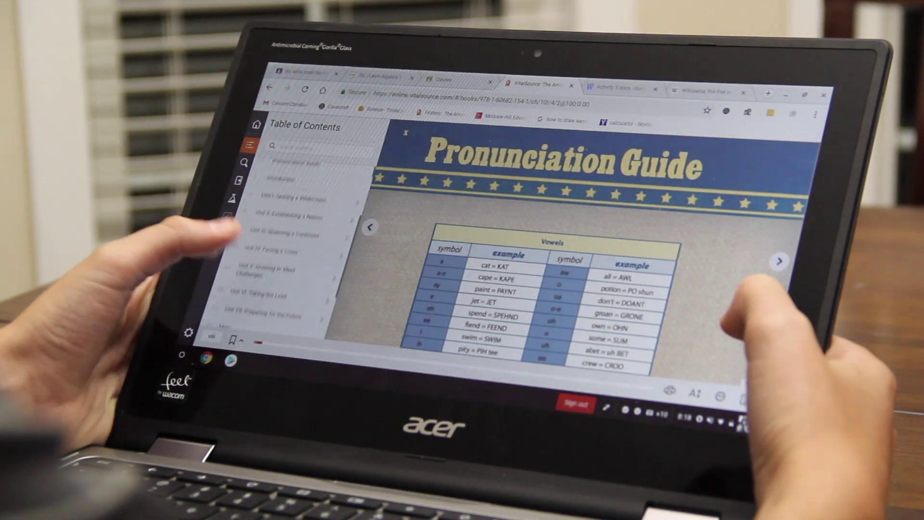
click(270, 203)
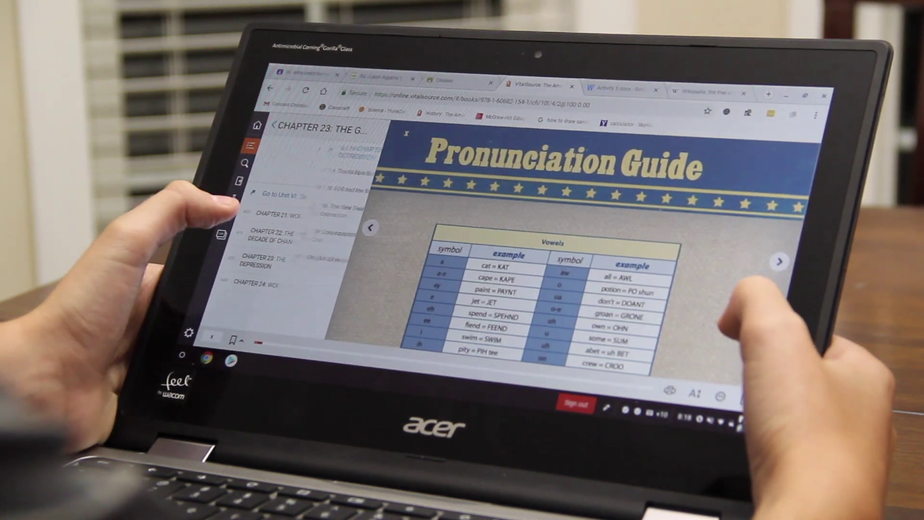
click(288, 230)
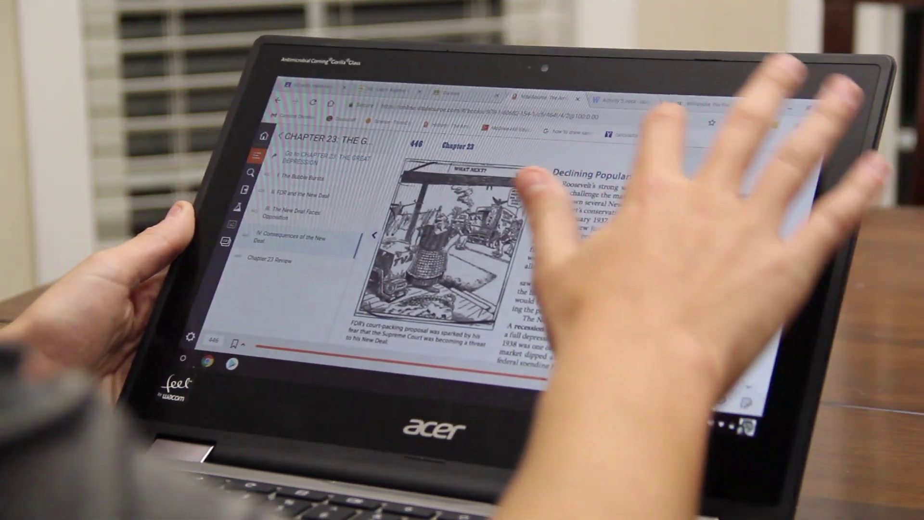
click(621, 83)
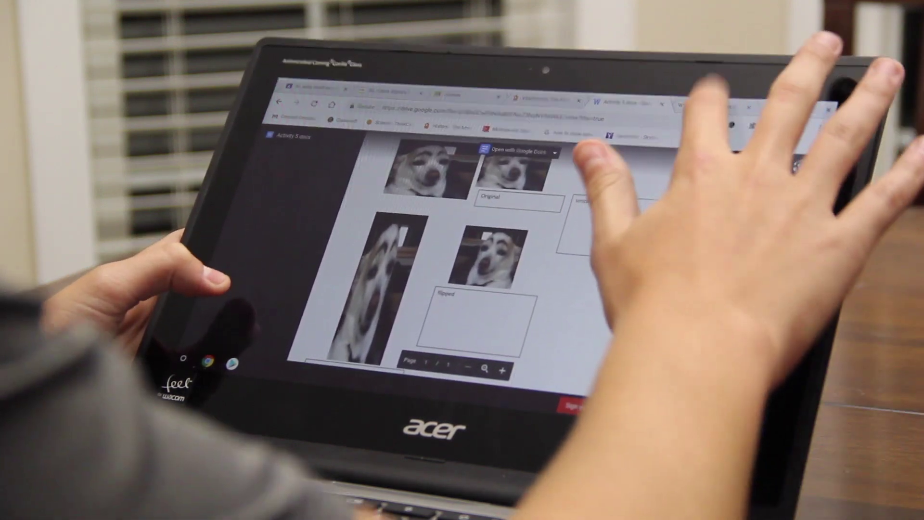
Step: Move from the Activity 5 docx preview to the Wikipedia Main Page tab
click(712, 105)
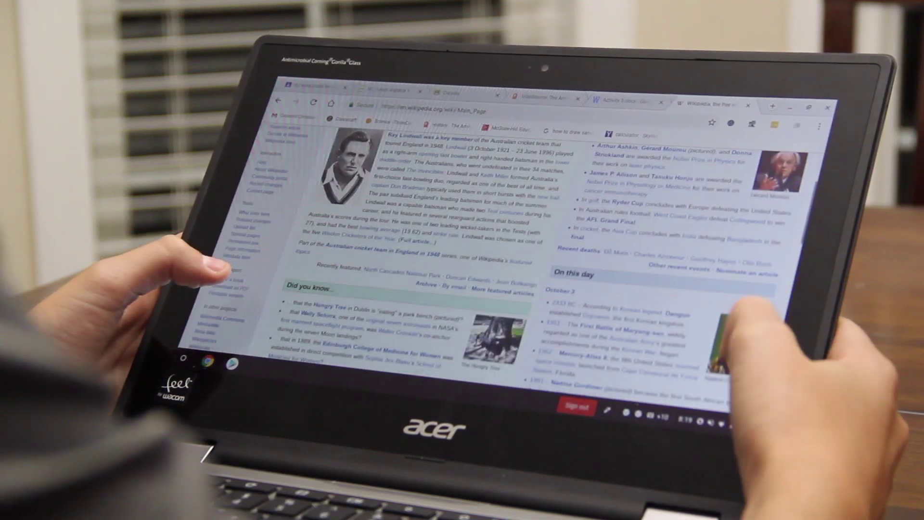
Step: Scroll down the Wikipedia Main Page past the featured article and news, then back up
scroll(741, 308, down, 10)
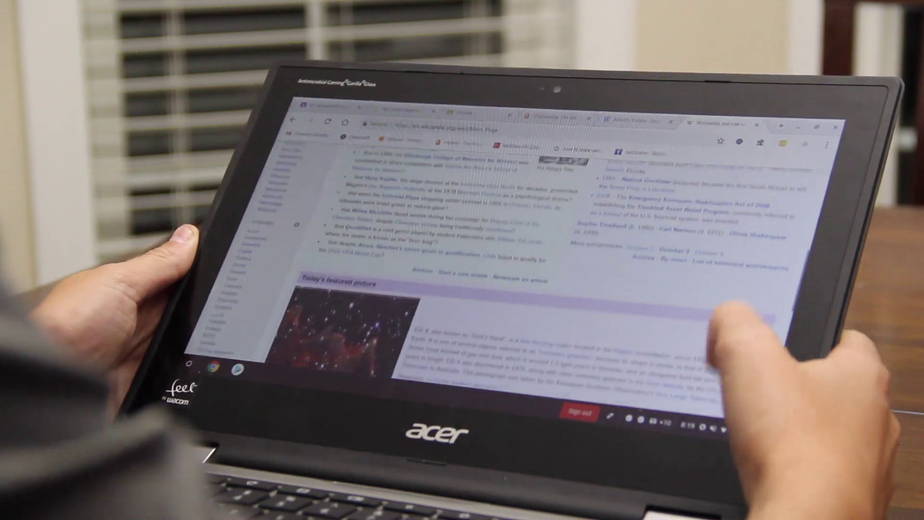
scroll(722, 298, down, 3)
scroll(693, 337, up, 5)
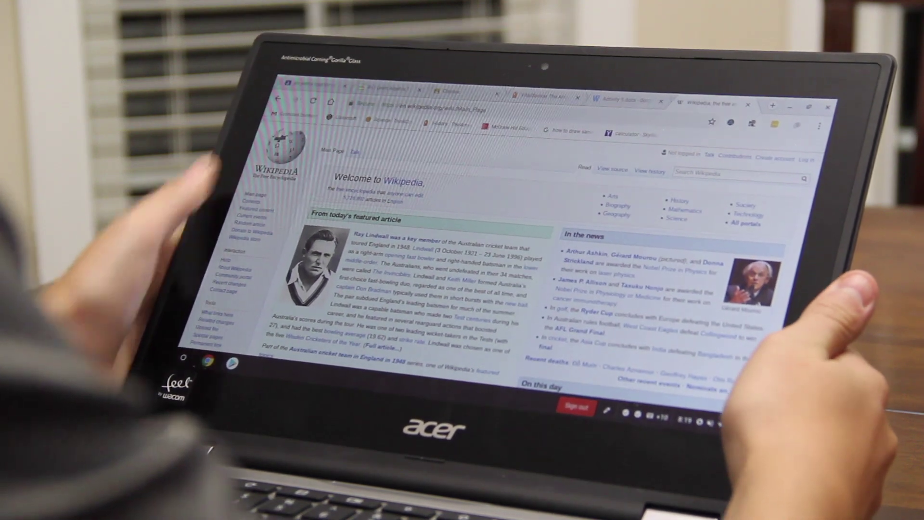
Step: Switch to the IXL Algebra 1 tab and scroll through its skill categories
click(383, 88)
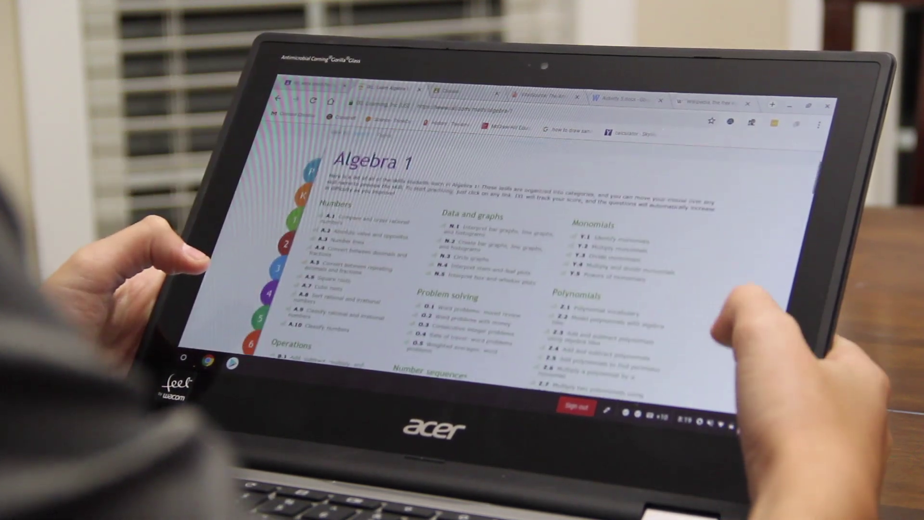
scroll(751, 289, down, 10)
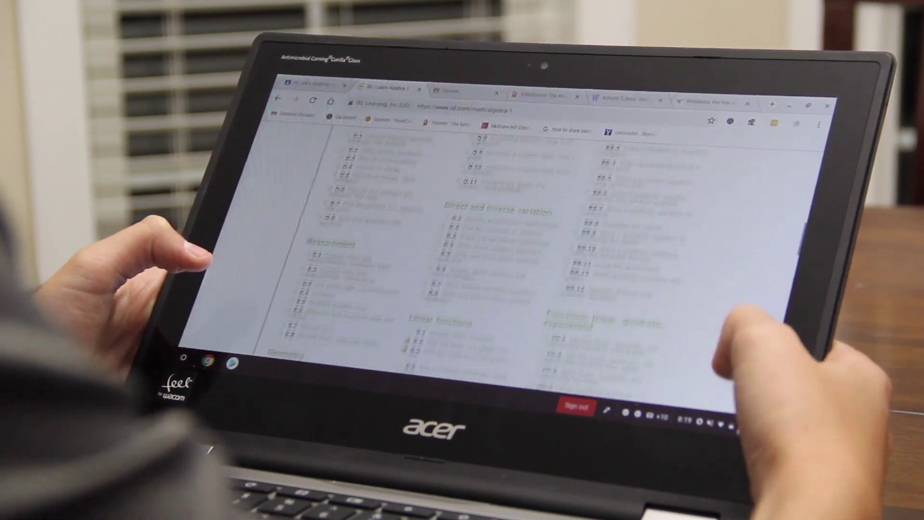
scroll(722, 313, down, 3)
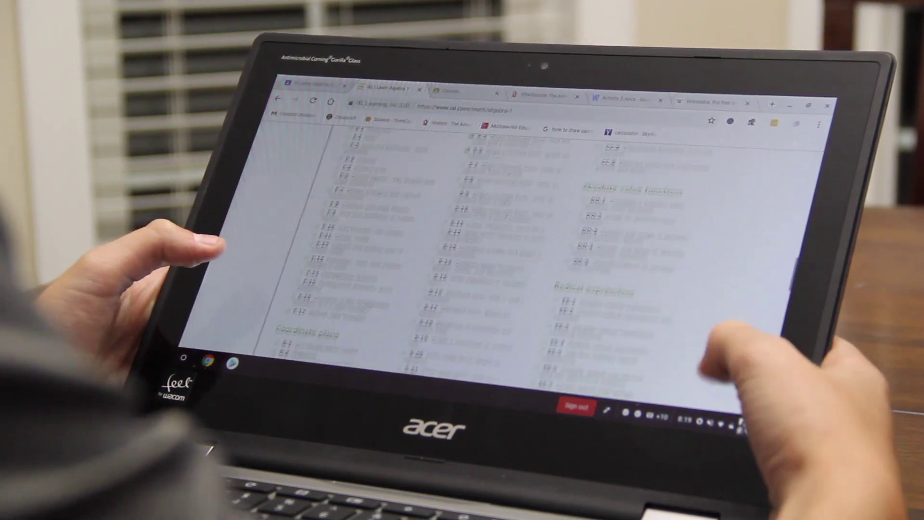
scroll(722, 313, up, 15)
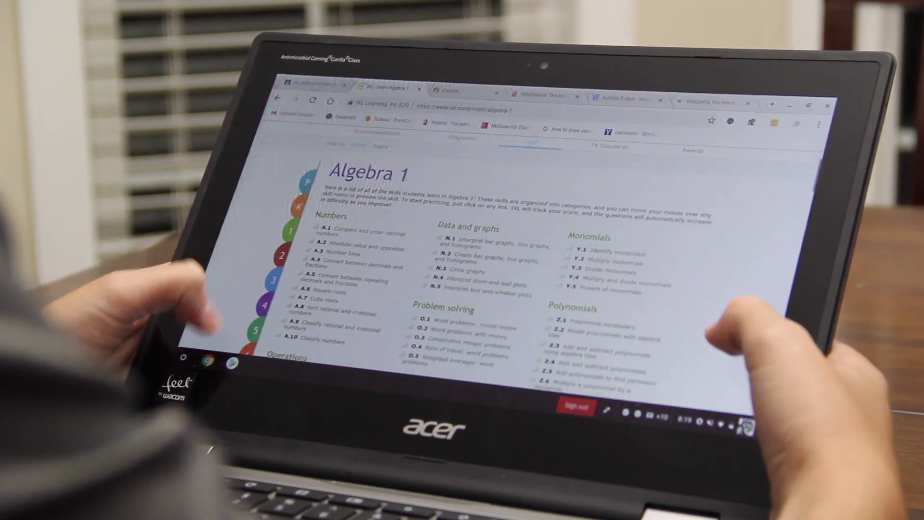
scroll(232, 289, down, 2)
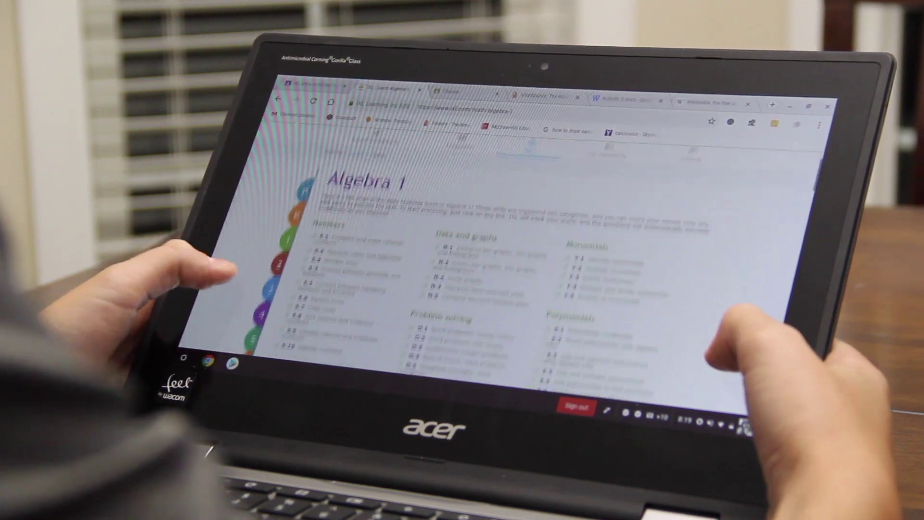